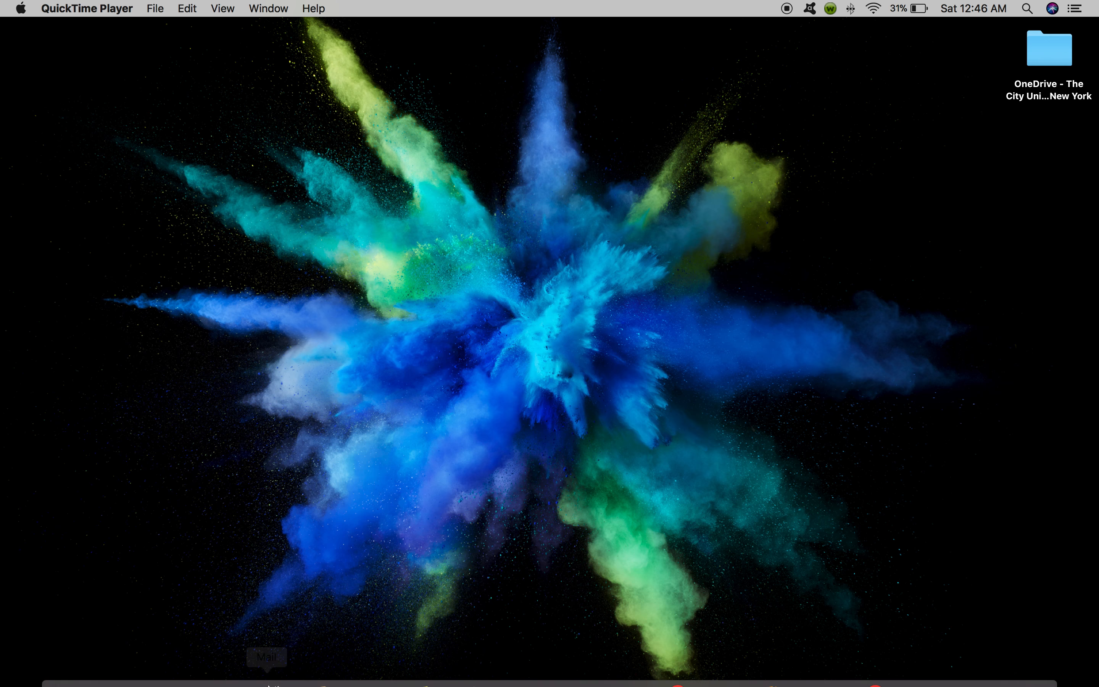
In Safari, go to teamviewer.us, open DOWNLOADS and scroll to the Windows/Mac/Linux download cards.
mouse_move(229, 672)
left_click(218, 649)
type("tea")
key("Return")
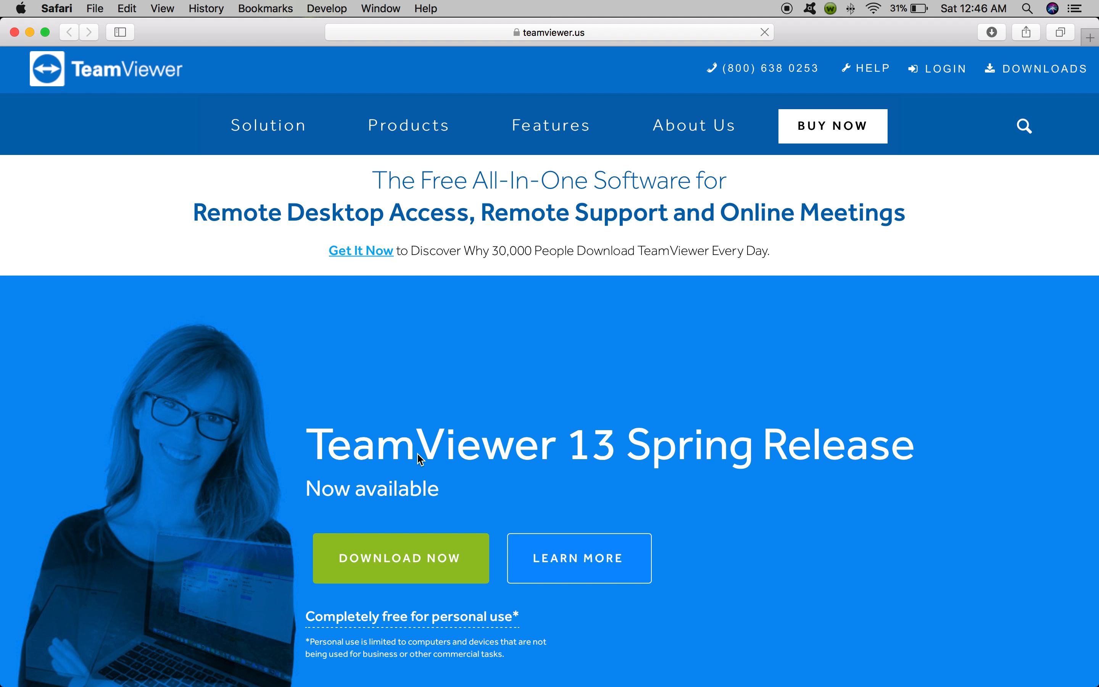
left_click(1028, 70)
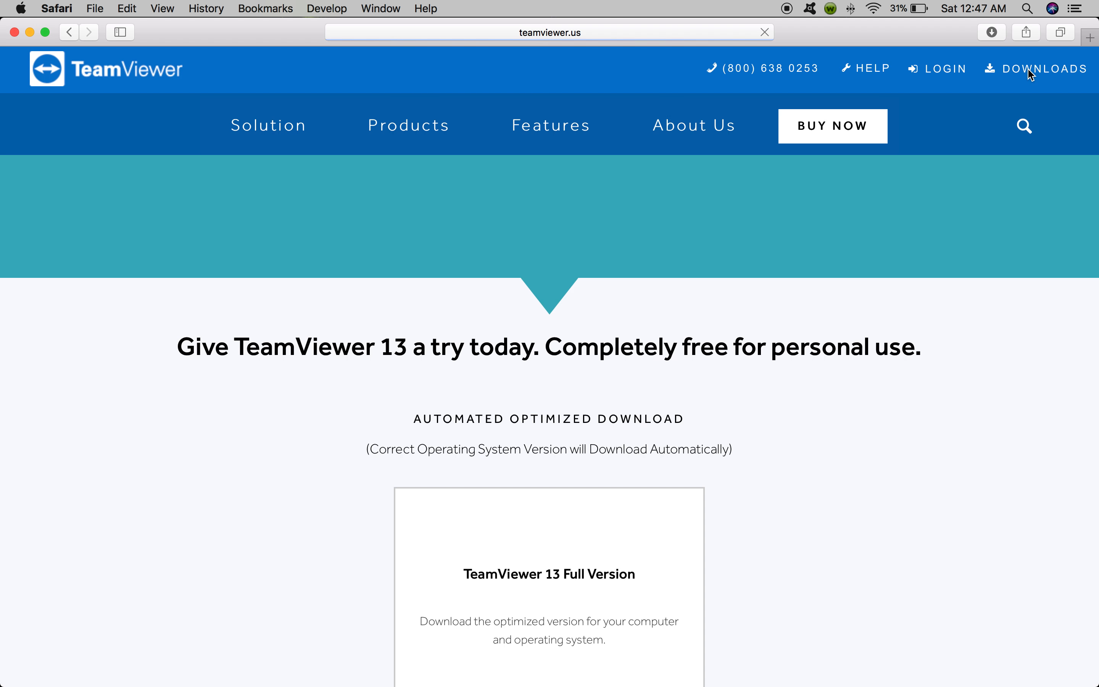
scroll(829, 408, "down", 7)
scroll(829, 424, "down", 12)
scroll(830, 424, "up", 8)
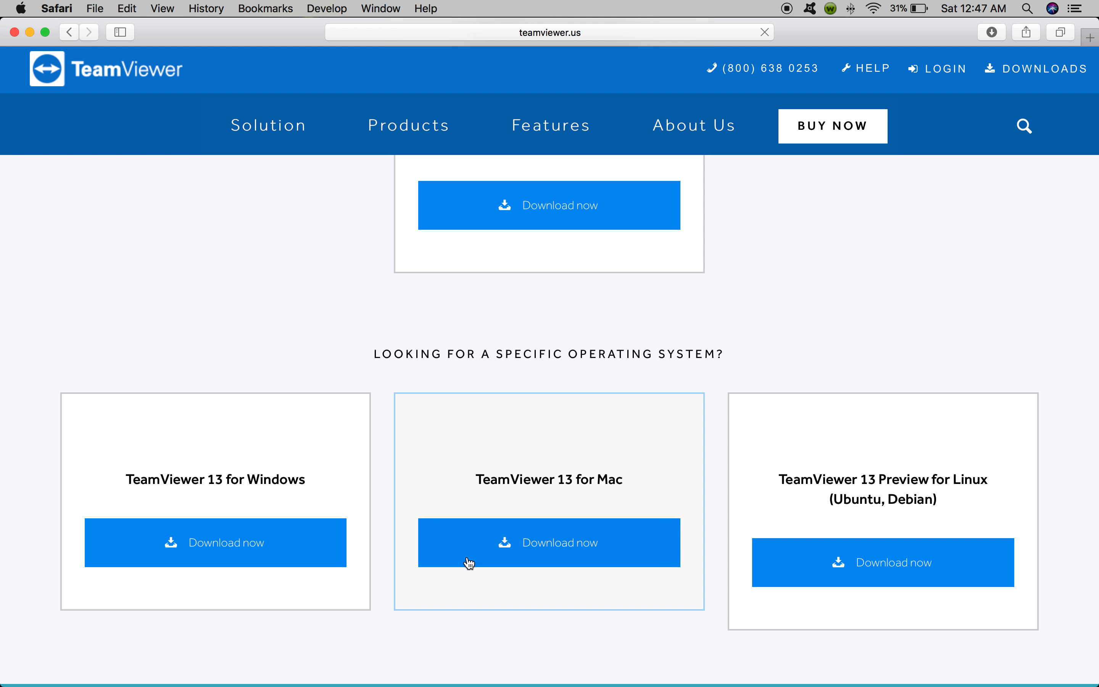
Download TeamViewer 13 for Mac, mount TeamViewer.dmg and launch the Install TeamViewer package.
left_click(549, 552)
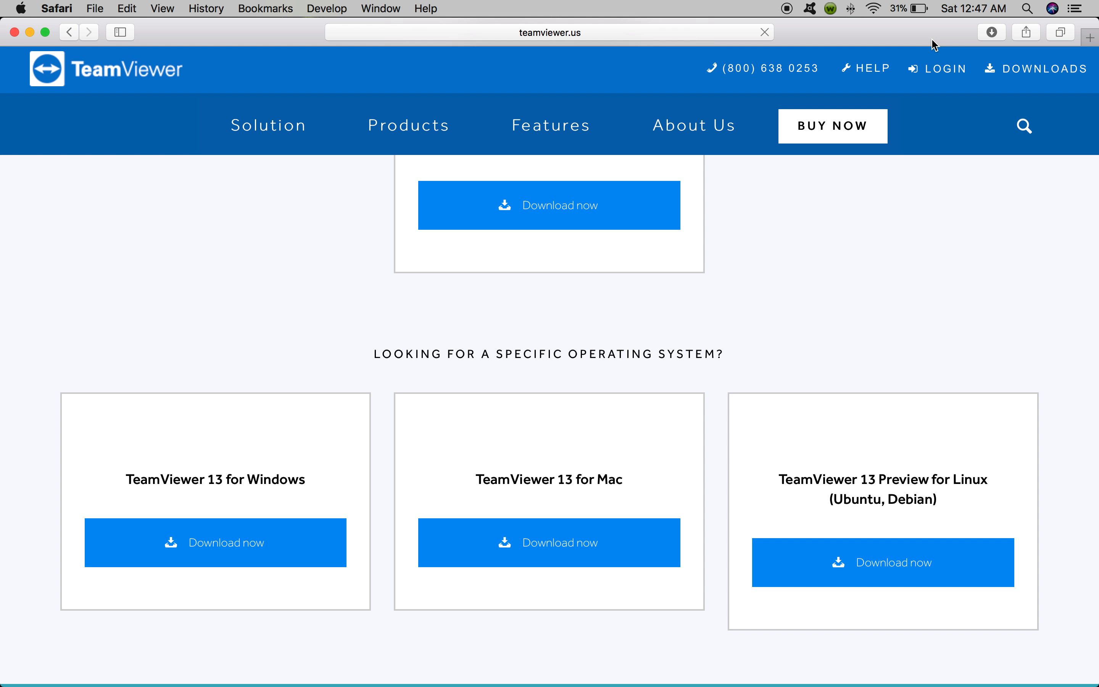
left_click(993, 32)
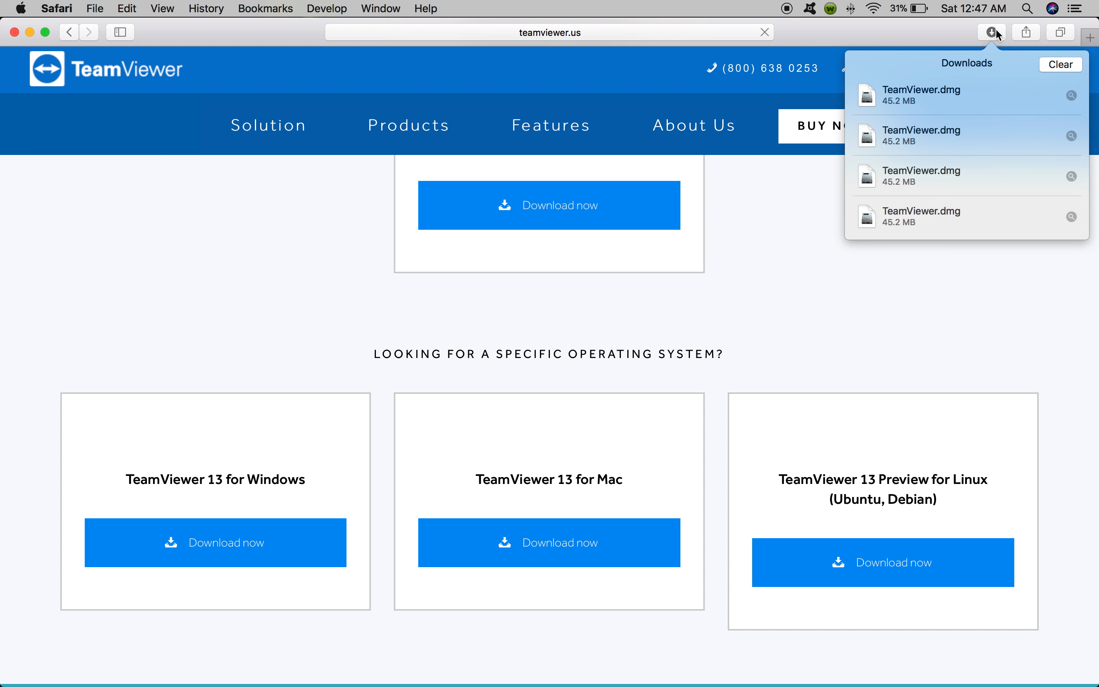
double_click(961, 91)
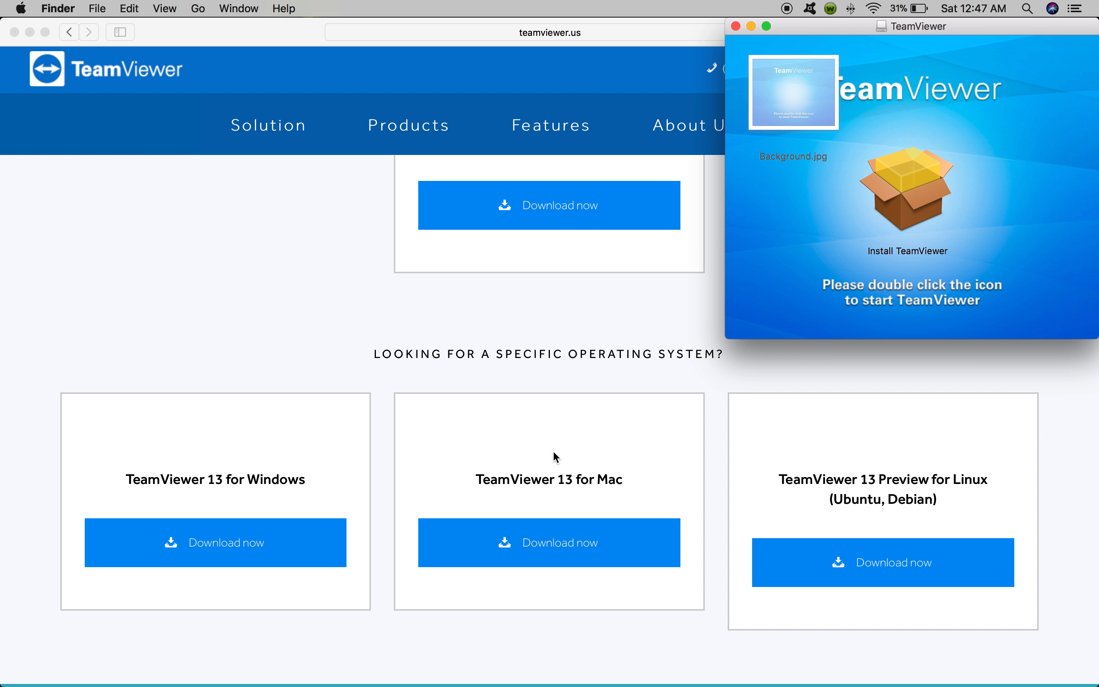
double_click(924, 195)
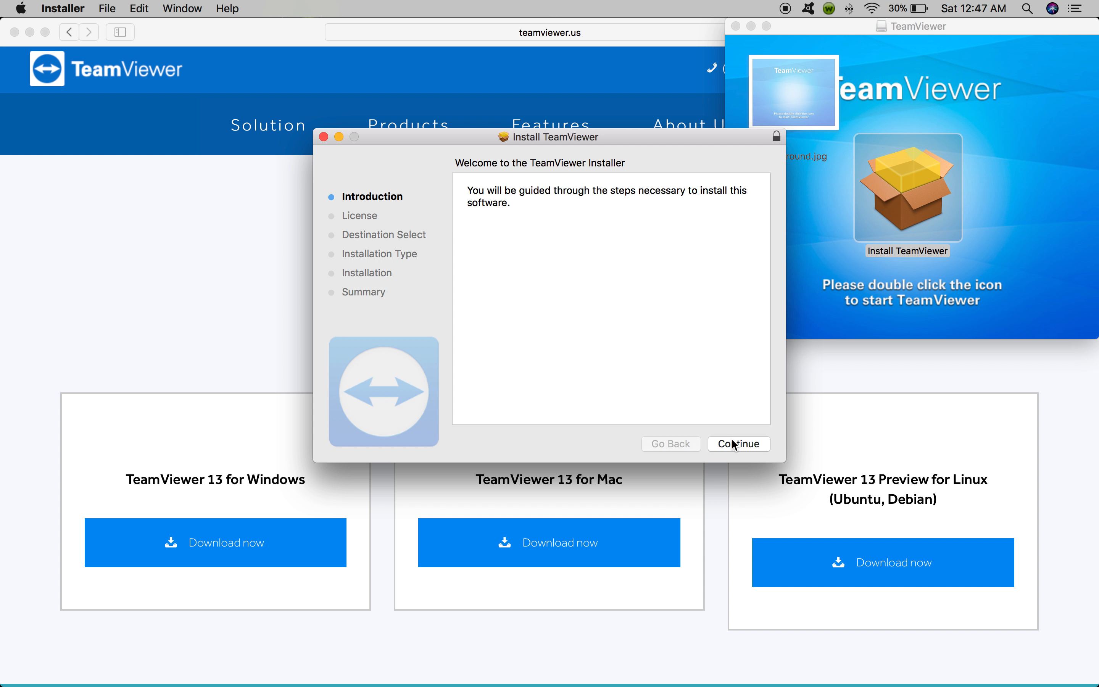
Continue past the introduction, agree to the license, install on Macintosh HD, then close the installer.
left_click(734, 443)
left_click(734, 443)
scroll(690, 312, "down", 10)
scroll(690, 311, "down", 20)
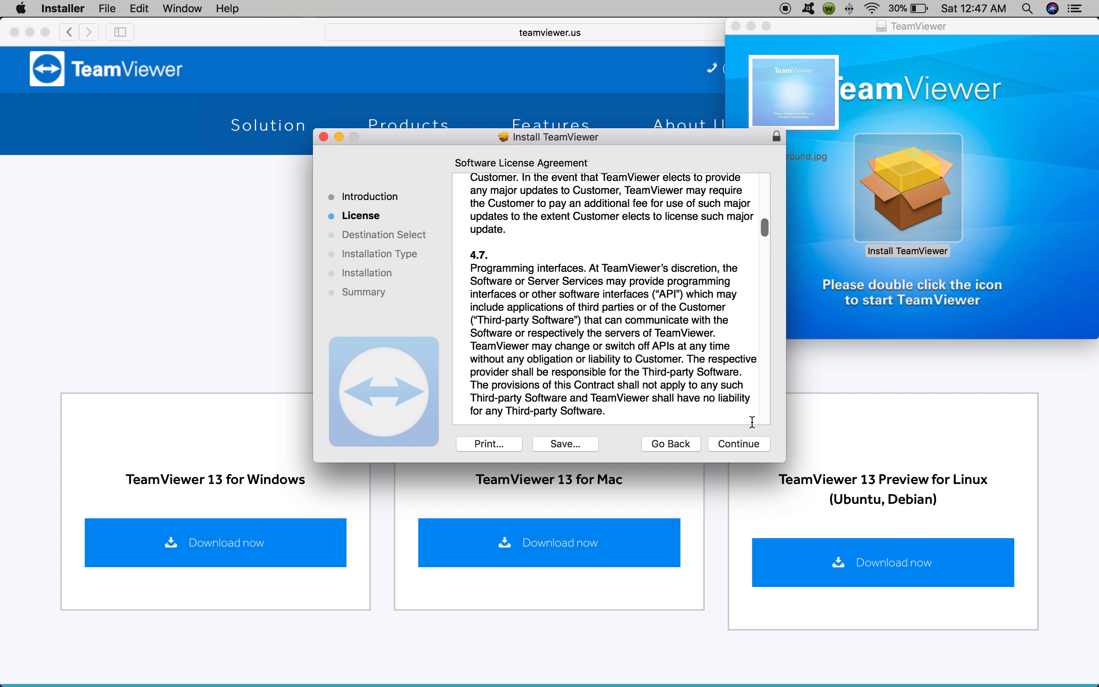
left_click(740, 442)
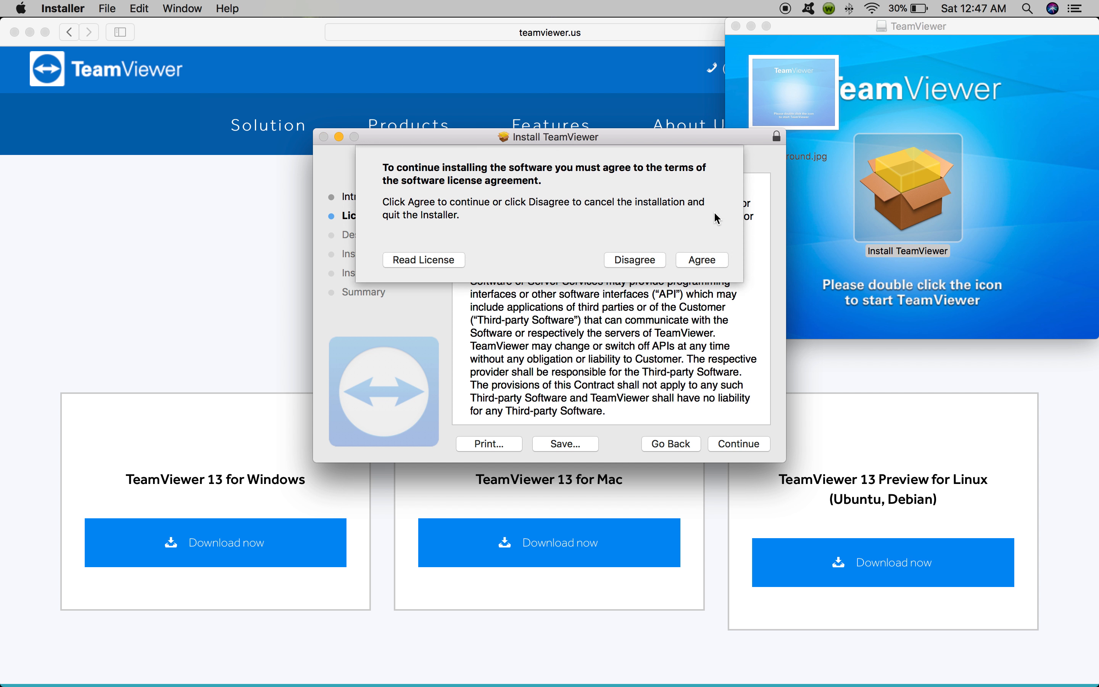
left_click(704, 259)
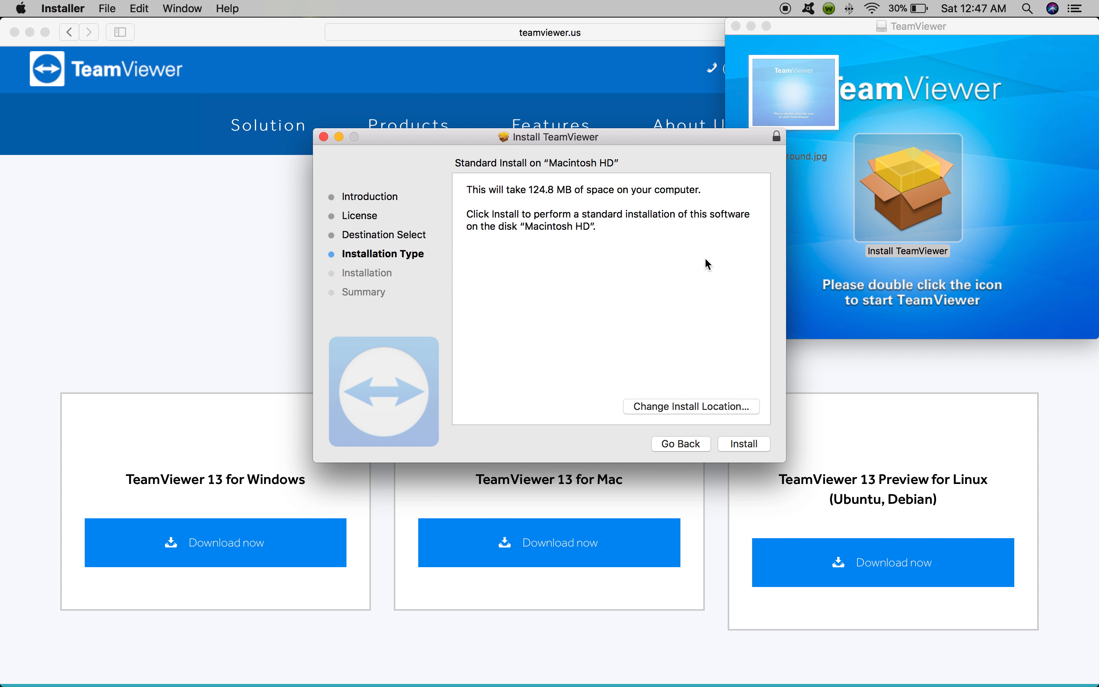
left_click(753, 448)
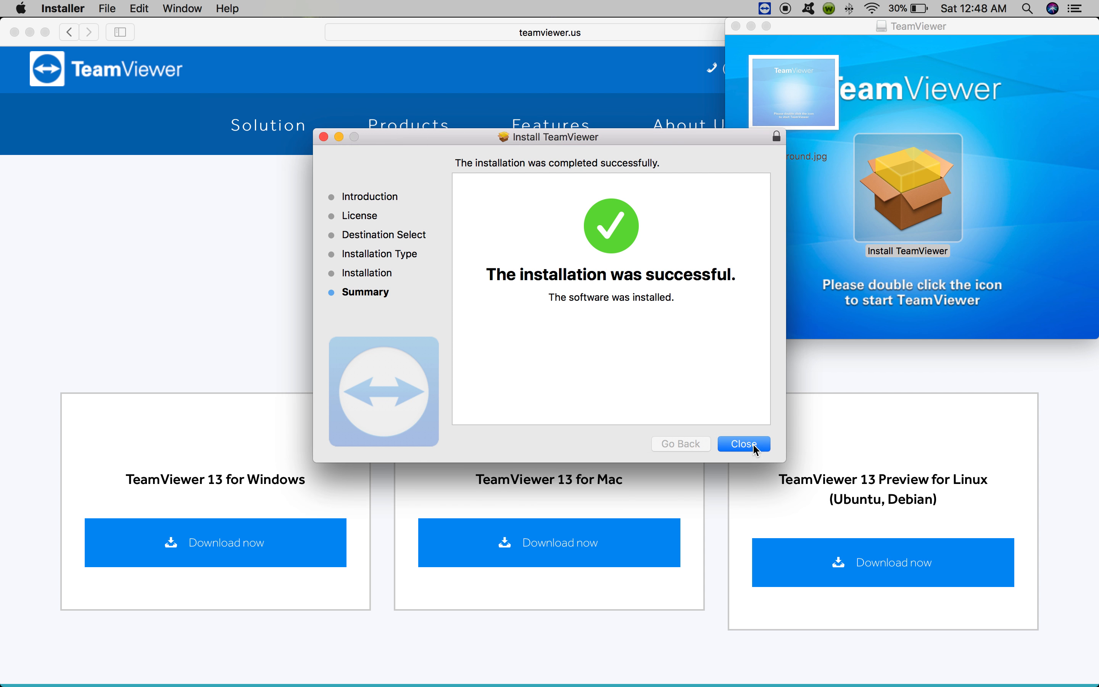
left_click(754, 447)
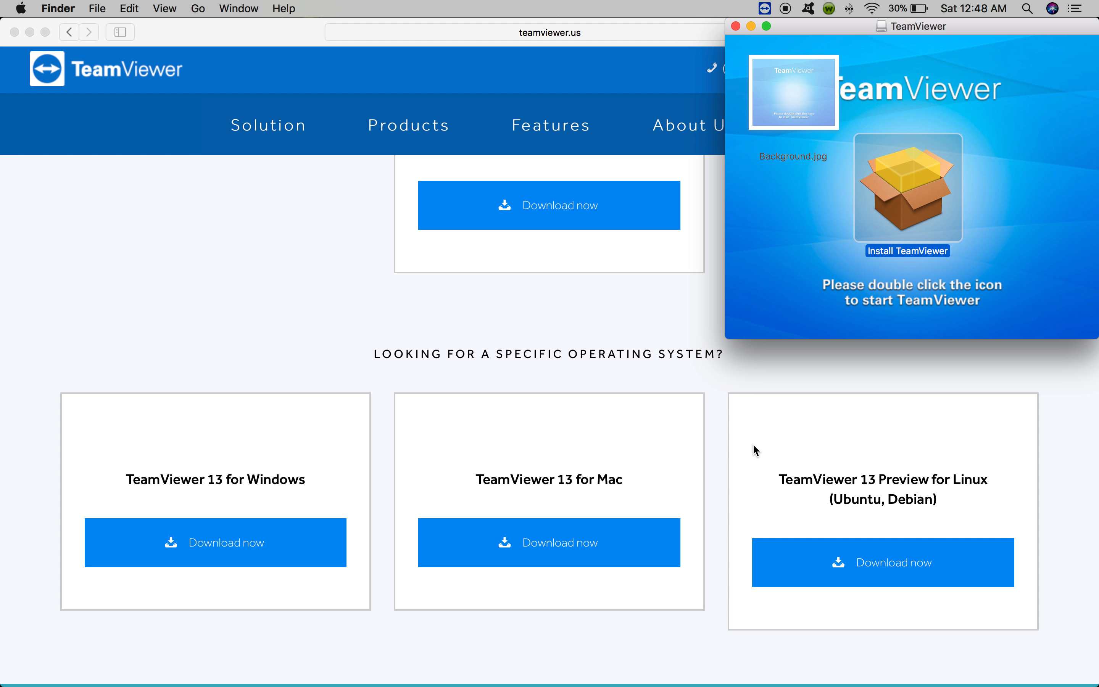
Close the TeamViewer disk image window, quit Safari and launch TeamViewer from the Dock.
left_click(736, 27)
left_click(742, 251)
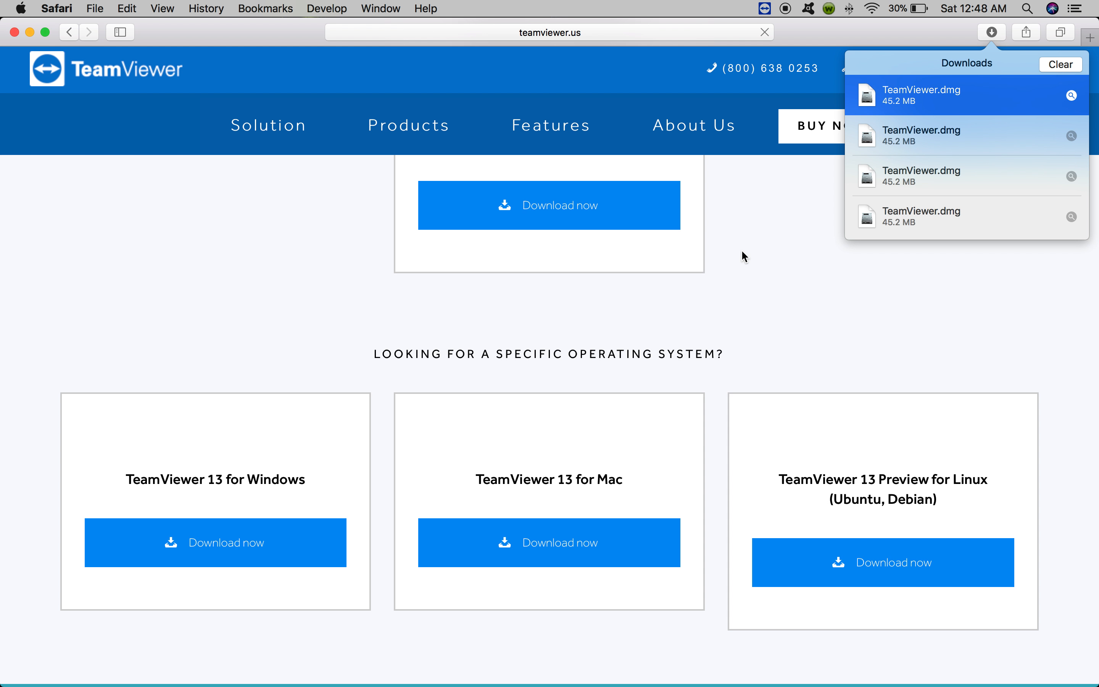
key("super+q")
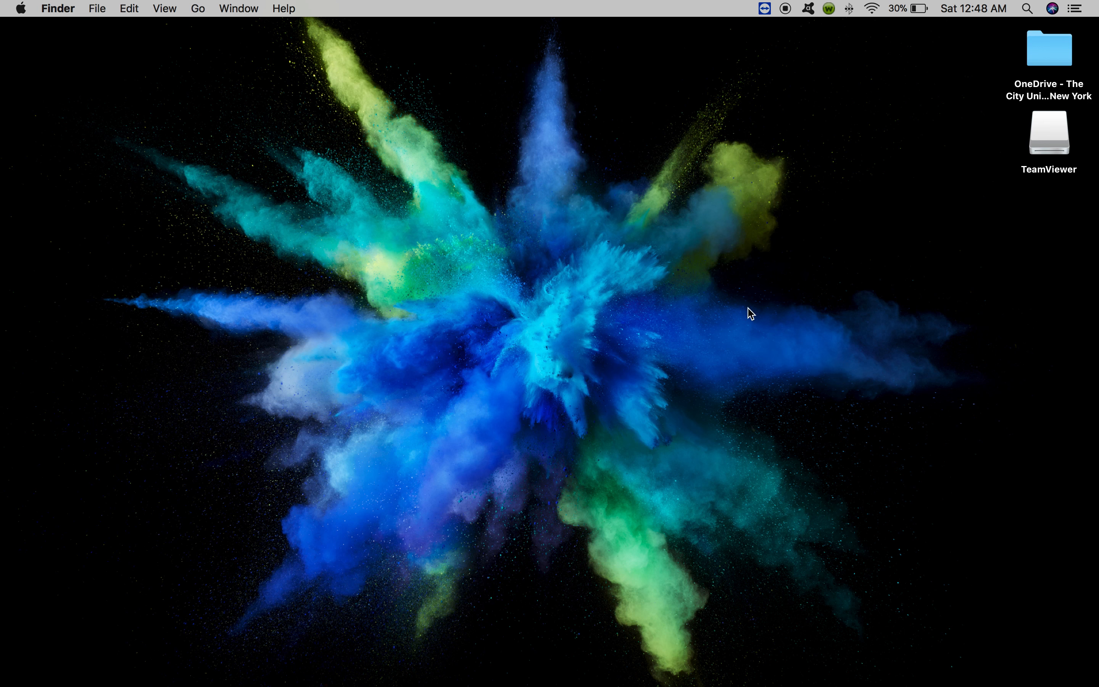
left_click(961, 666)
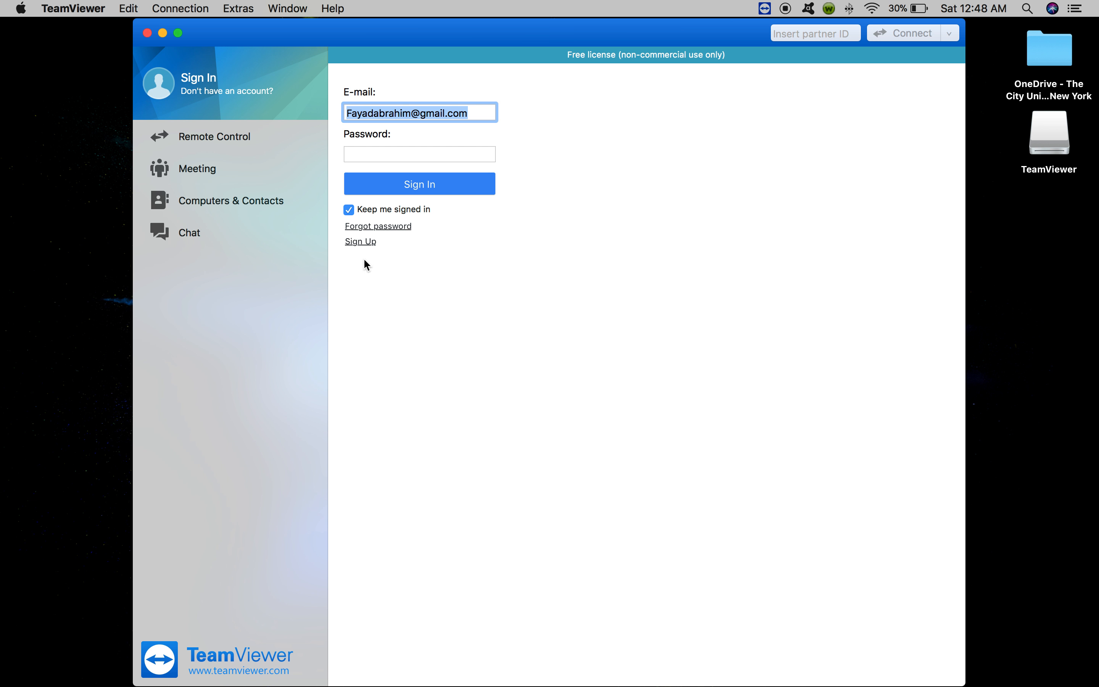
Start a new TeamViewer account, entering the user's e-mail, full name and a password.
left_click(362, 241)
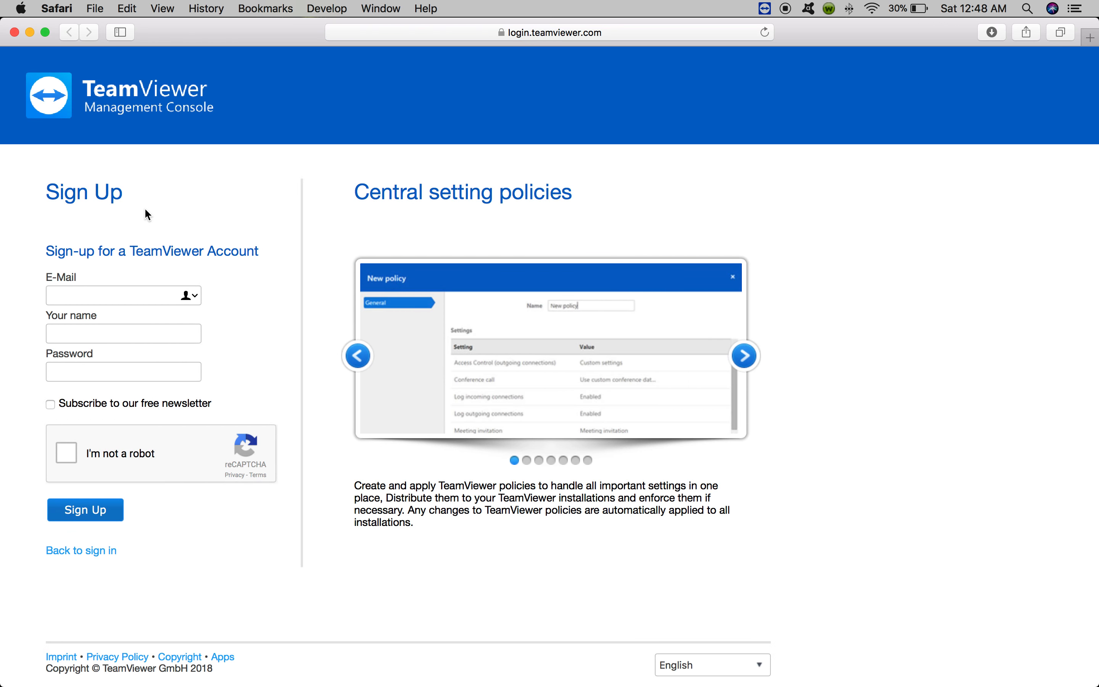
type("email@email.com")
key("Tab")
type("Fir")
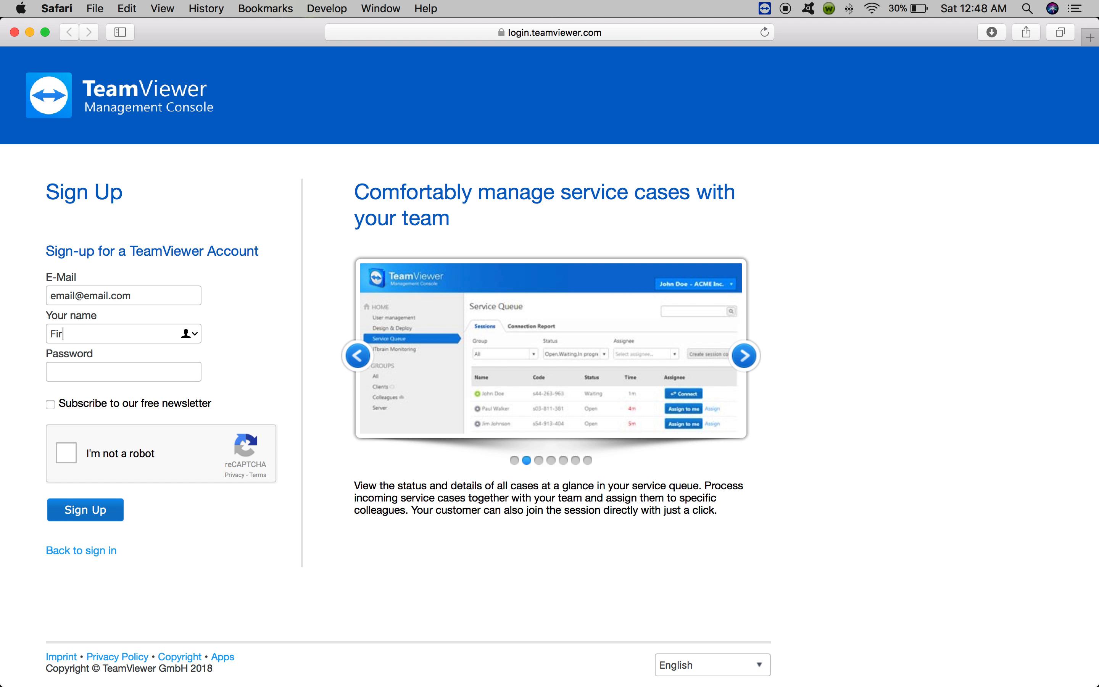
type("st Last")
key("Tab")
type("**********")
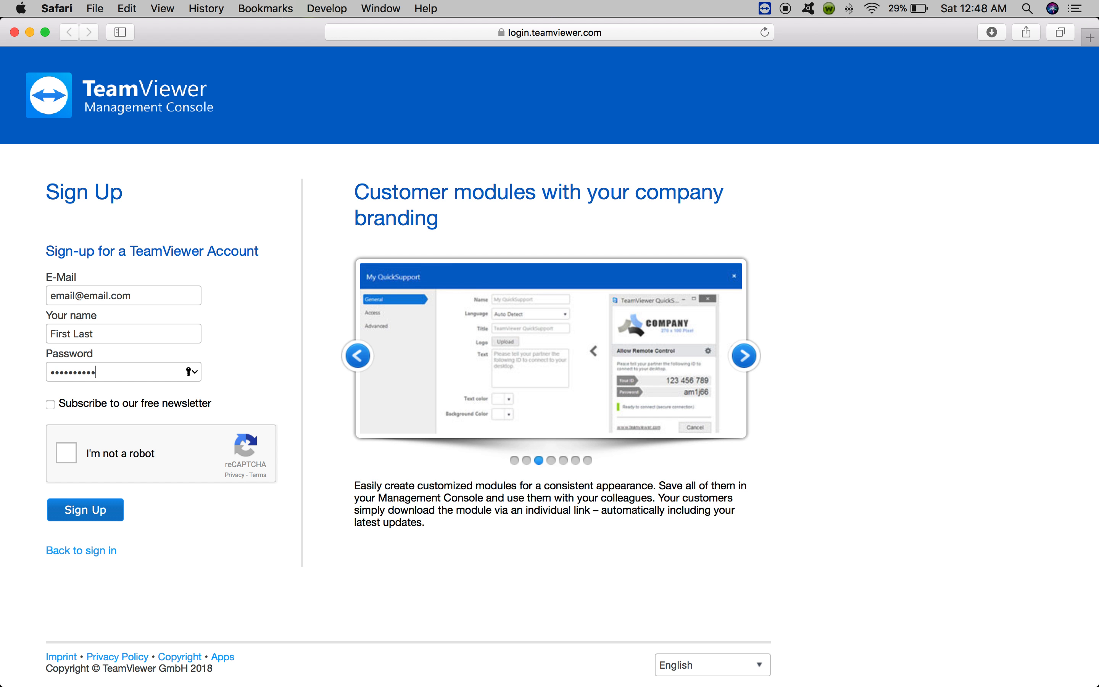
Tick the verification and newsletter boxes, then quit Safari without saving the password.
left_click(51, 409)
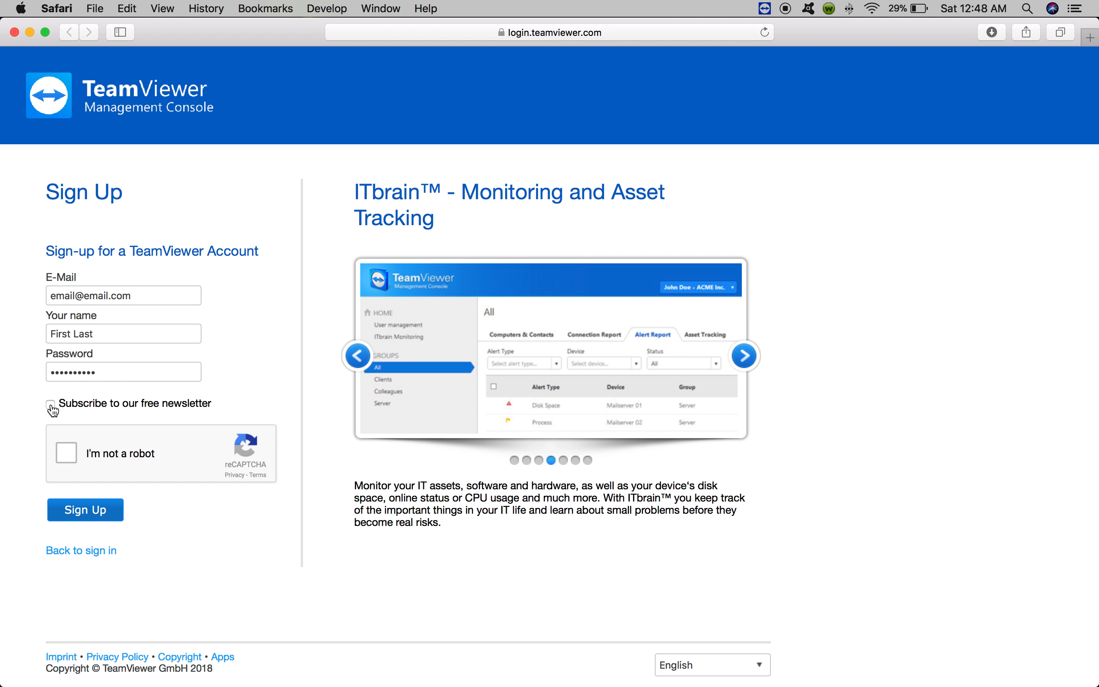
left_click(51, 406)
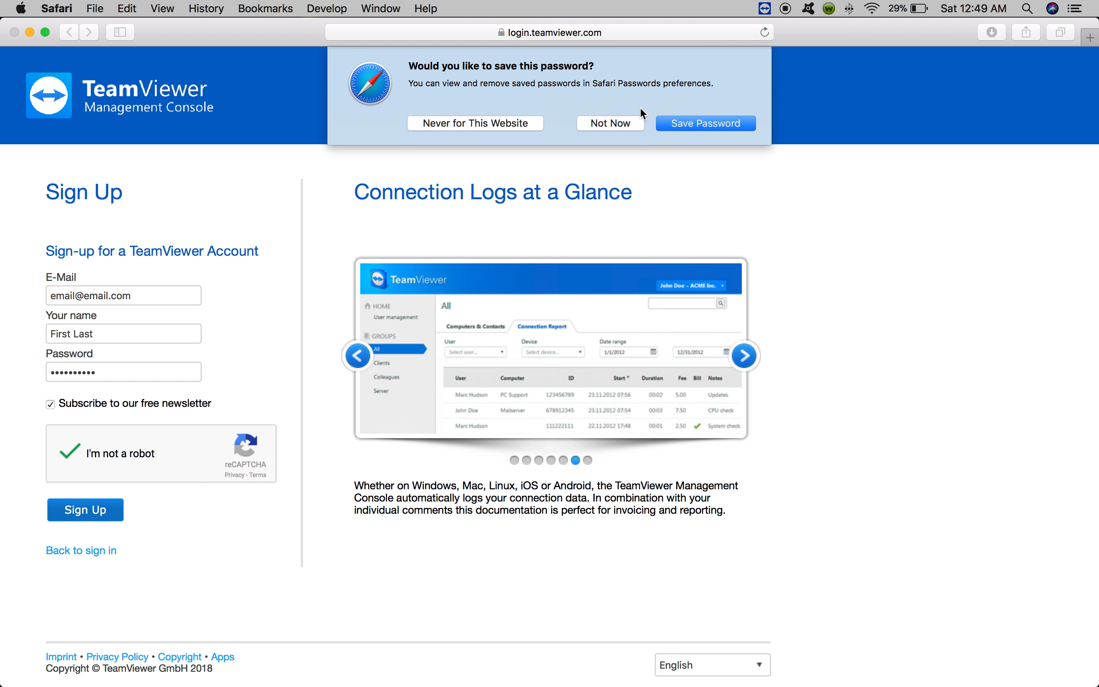
key("super+q")
left_click(665, 249)
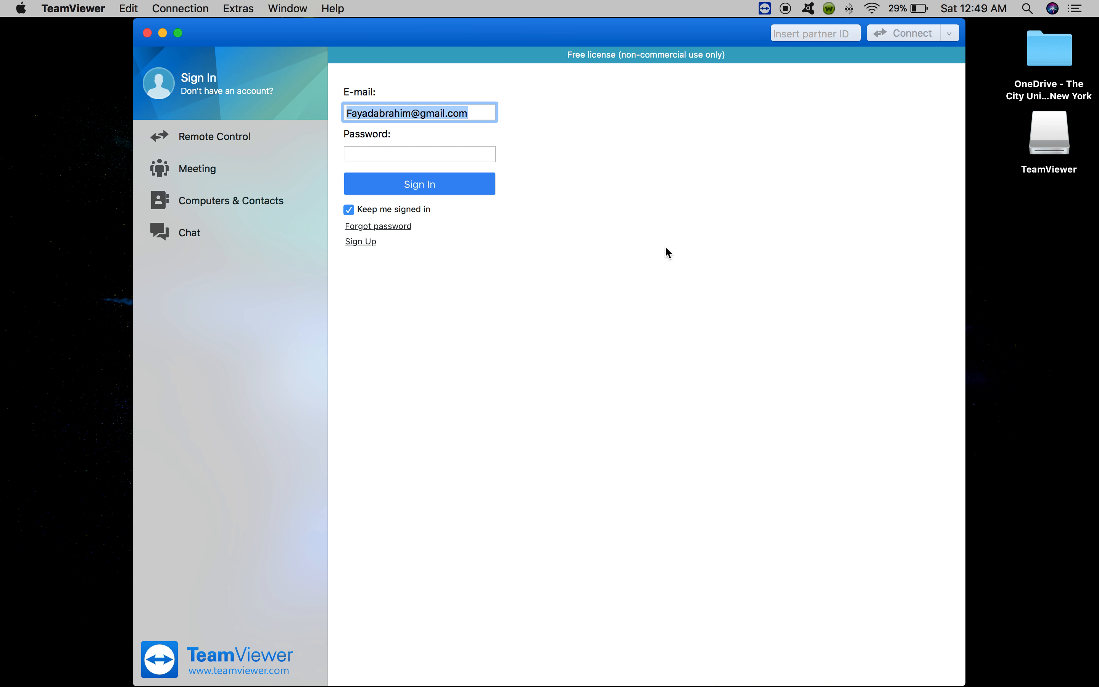
Sign in with the account password and go to the Remote Control page.
left_click(482, 154)
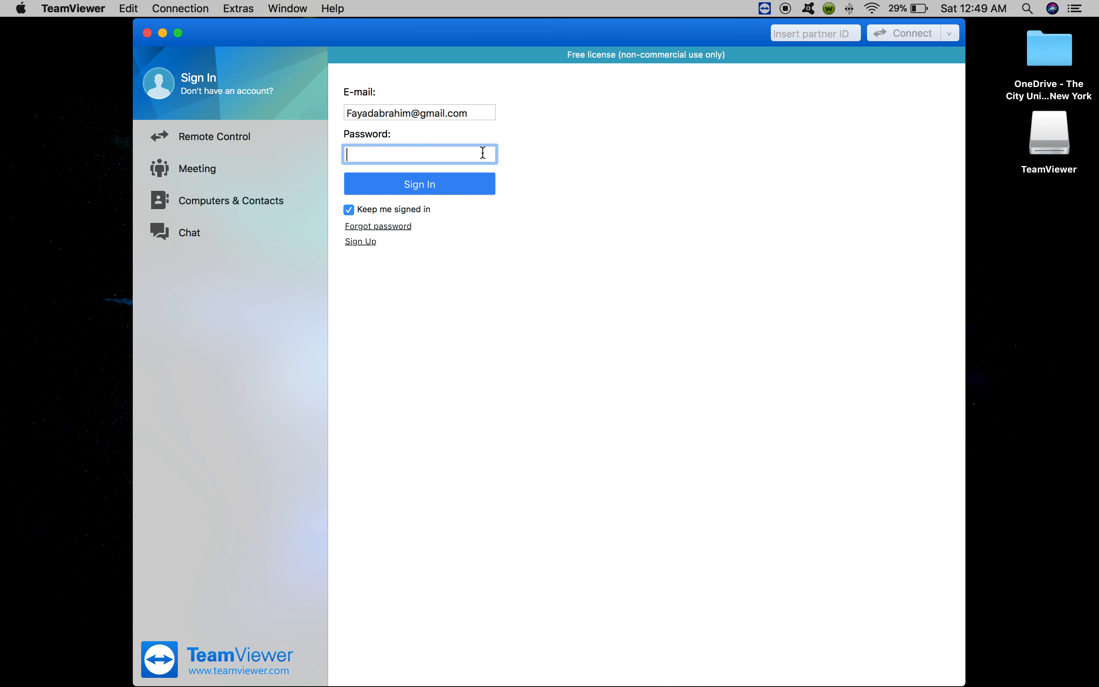
type("••••••••••")
key("Return")
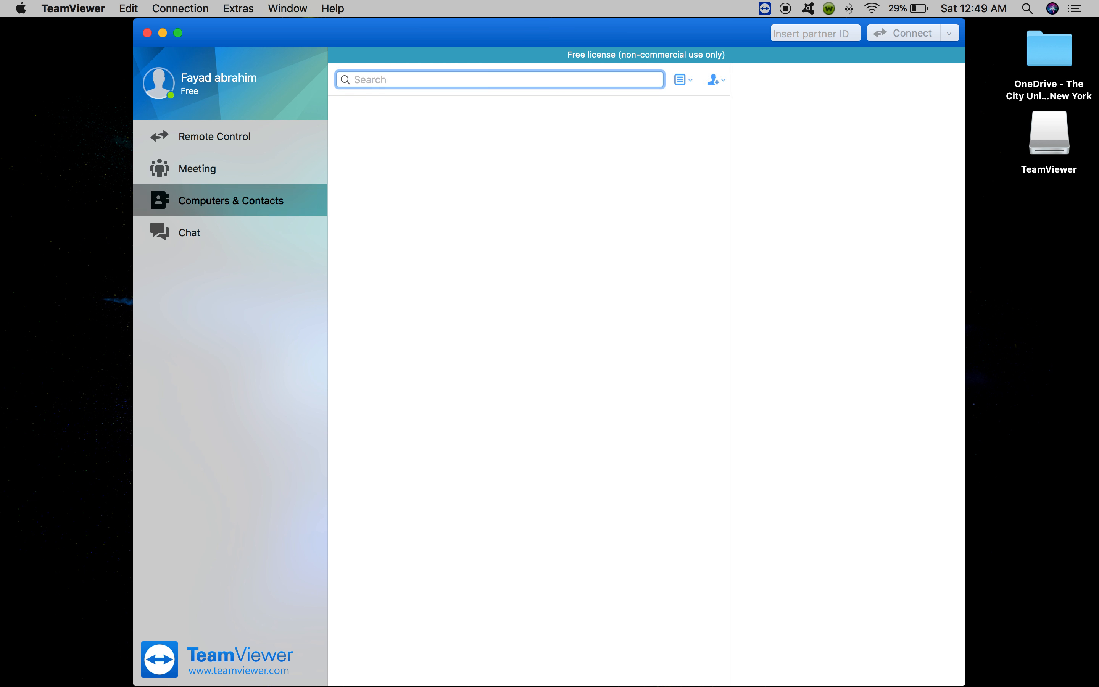
left_click(249, 143)
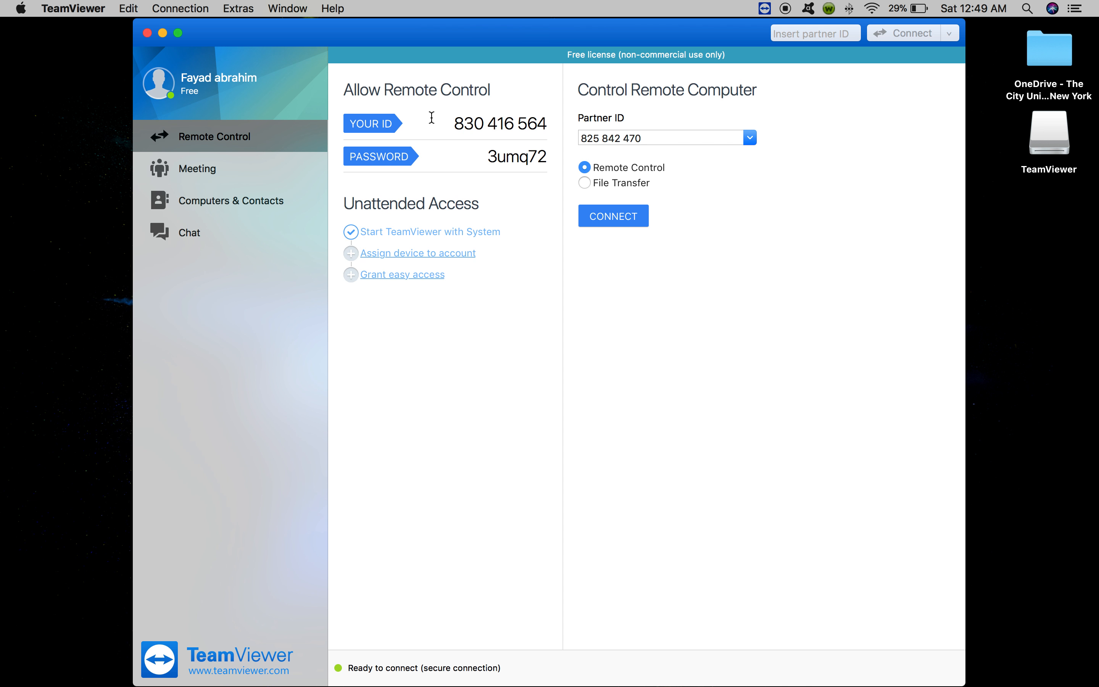
Select this Mac's YOUR ID number, then switch to the Computers & Contacts list.
left_click_drag(444, 121, 579, 117)
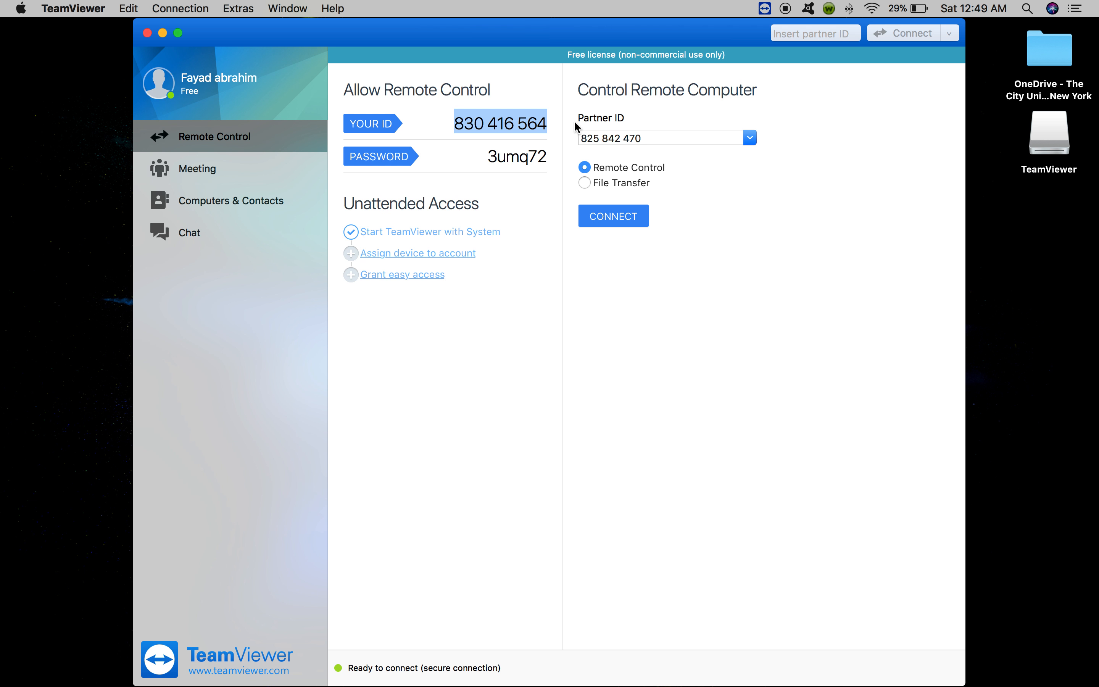
left_click_drag(553, 155, 401, 159)
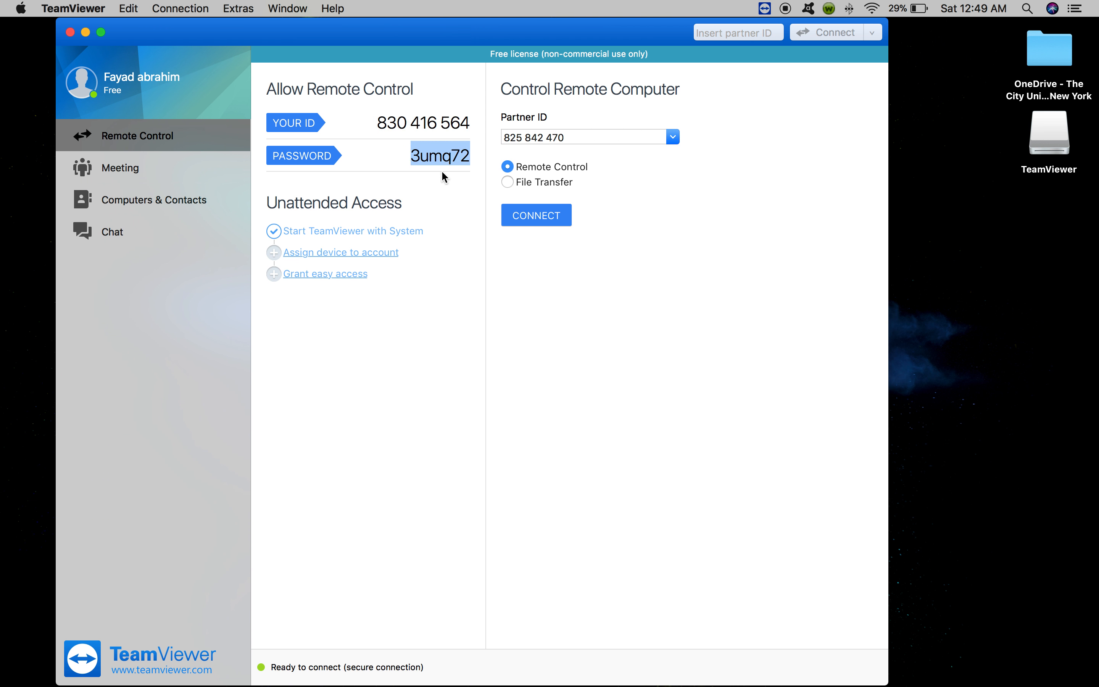
left_click(466, 155)
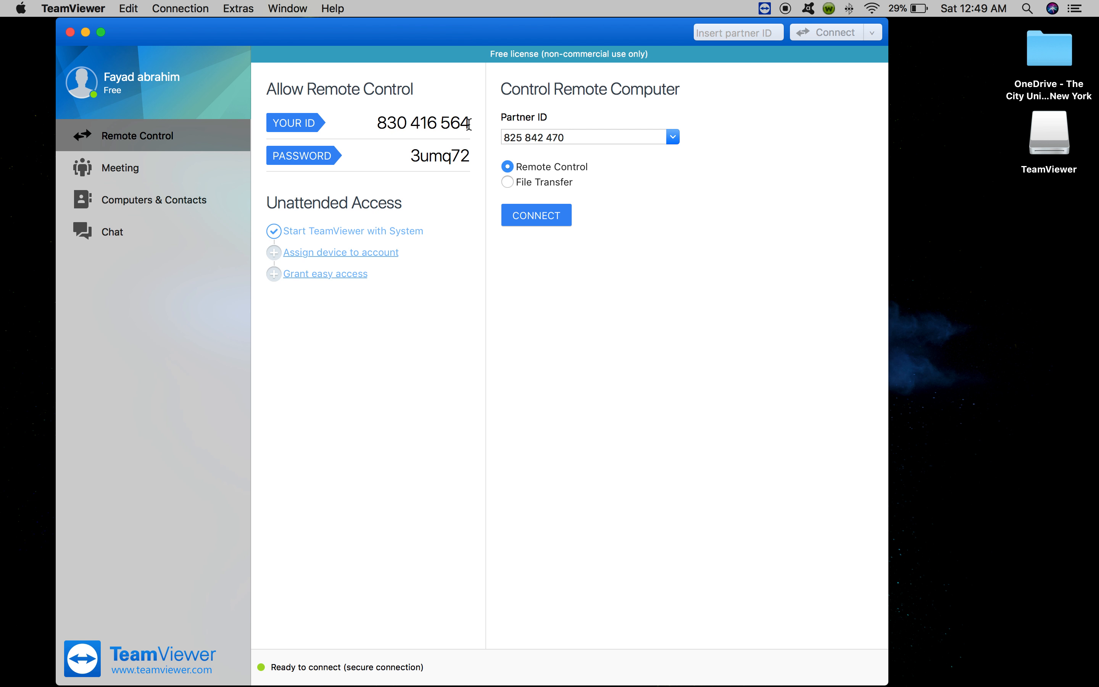
left_click_drag(471, 120, 369, 119)
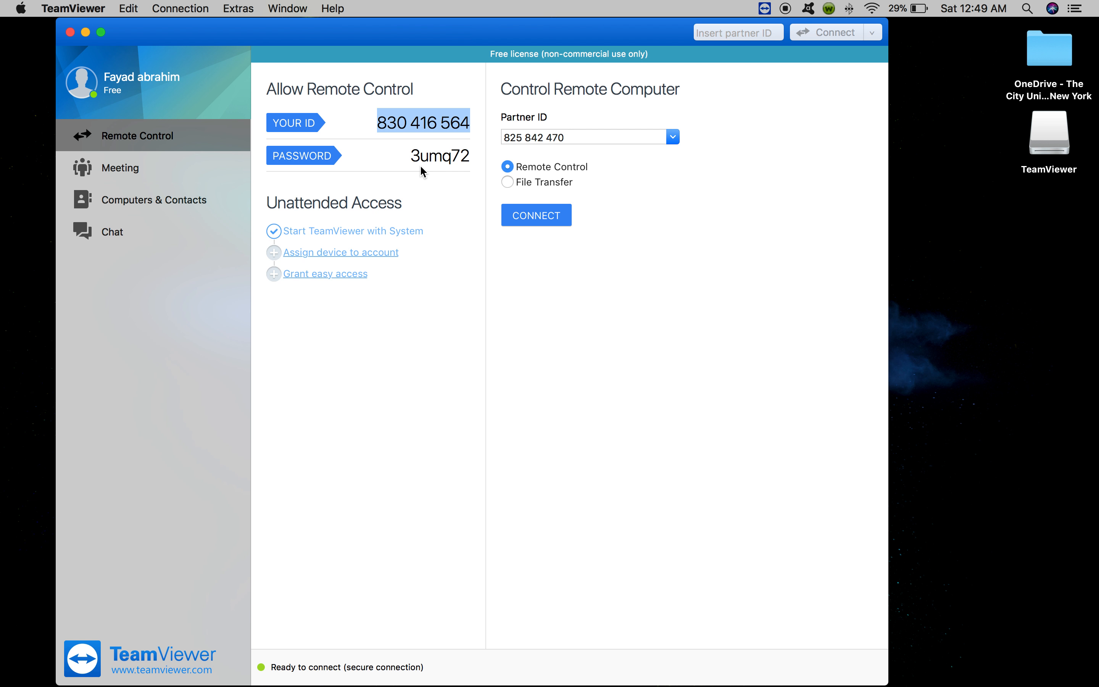
left_click(171, 198)
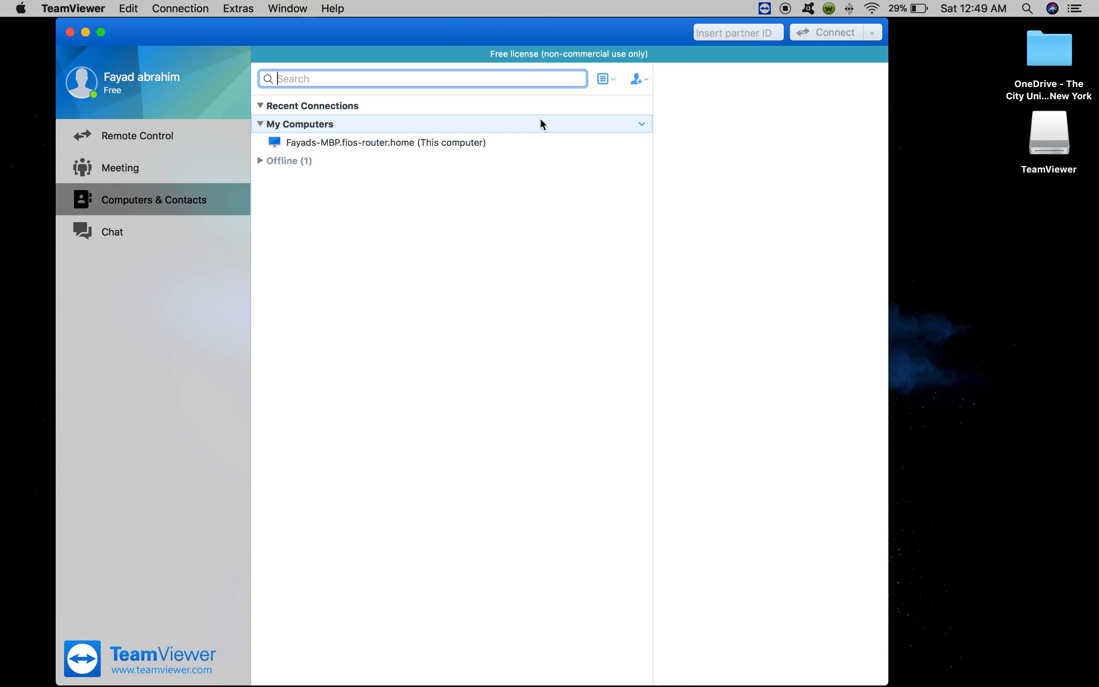
Add a remote computer with the partner's TeamViewer ID, its password and alias Desktop-1.
left_click(638, 81)
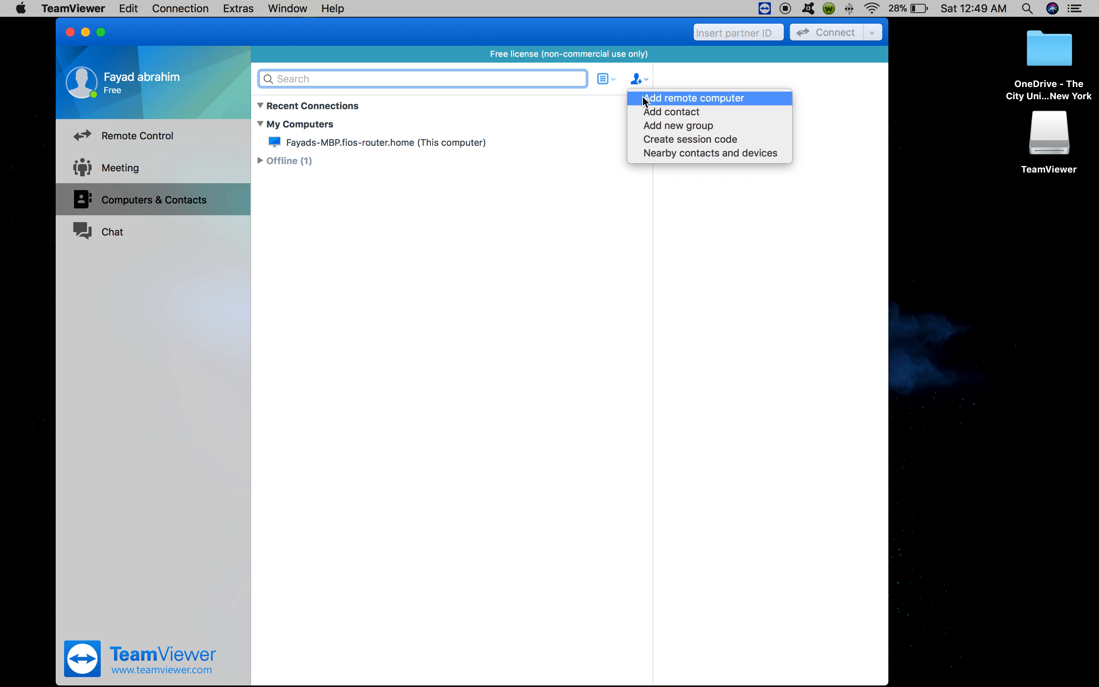
left_click(642, 98)
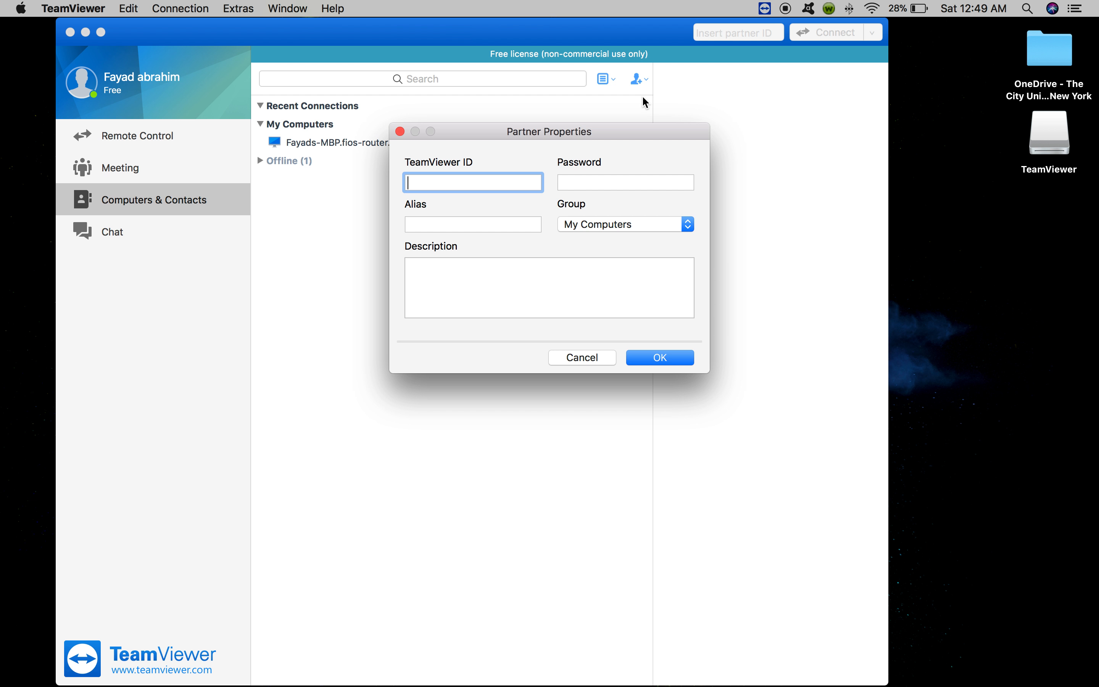
type("8")
type("5842470")
key("Tab")
type("••••")
key("Tab")
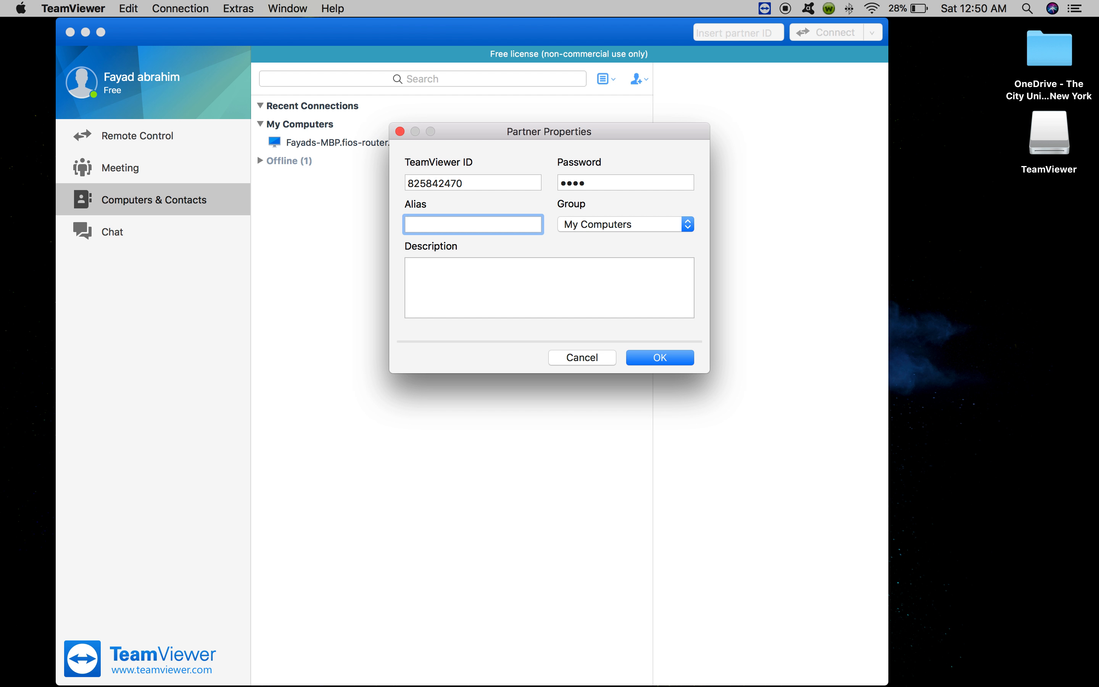
type("Desktop-1")
left_click(671, 365)
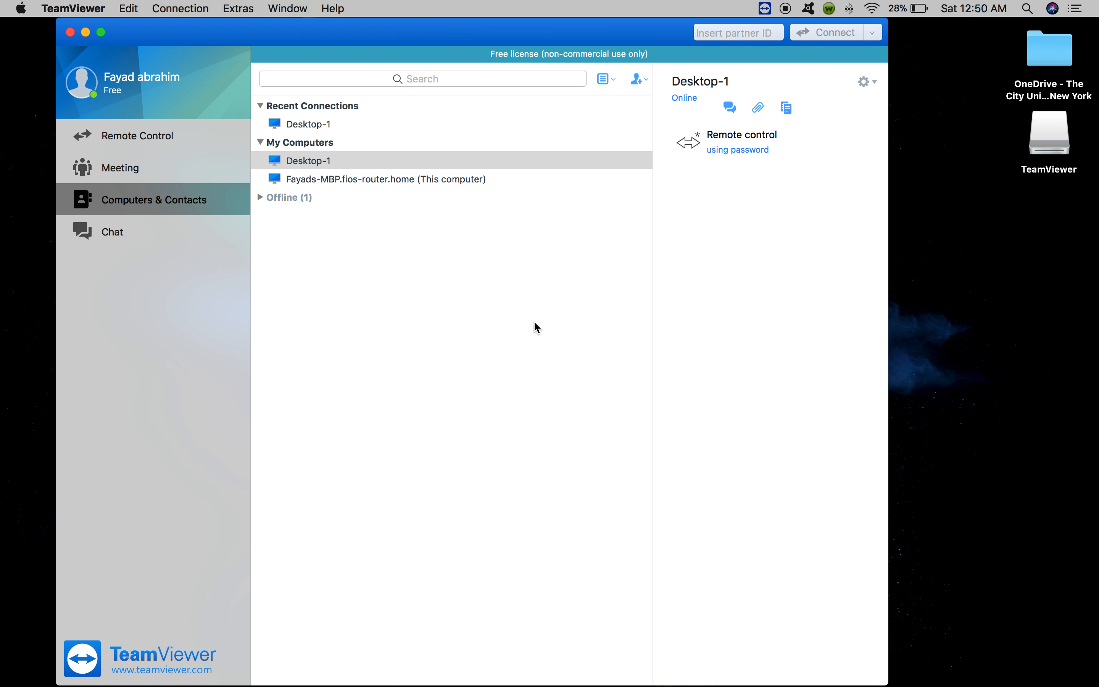
Open a remote session to Desktop-1 and scroll through its Windows Start menu apps.
double_click(277, 160)
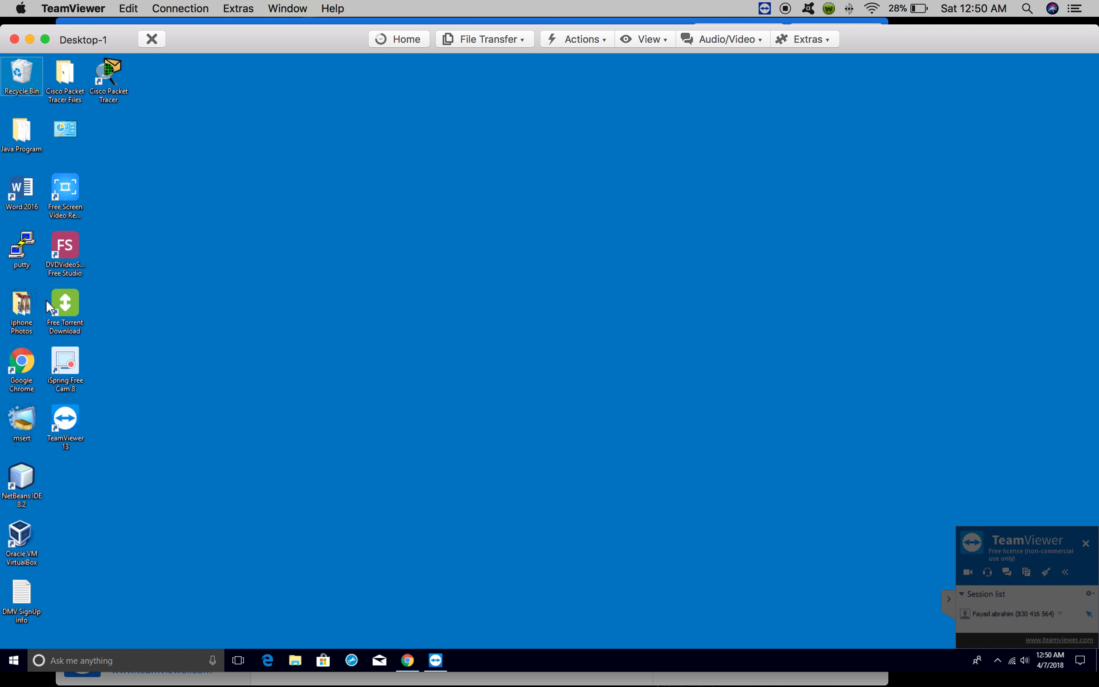
left_click(21, 666)
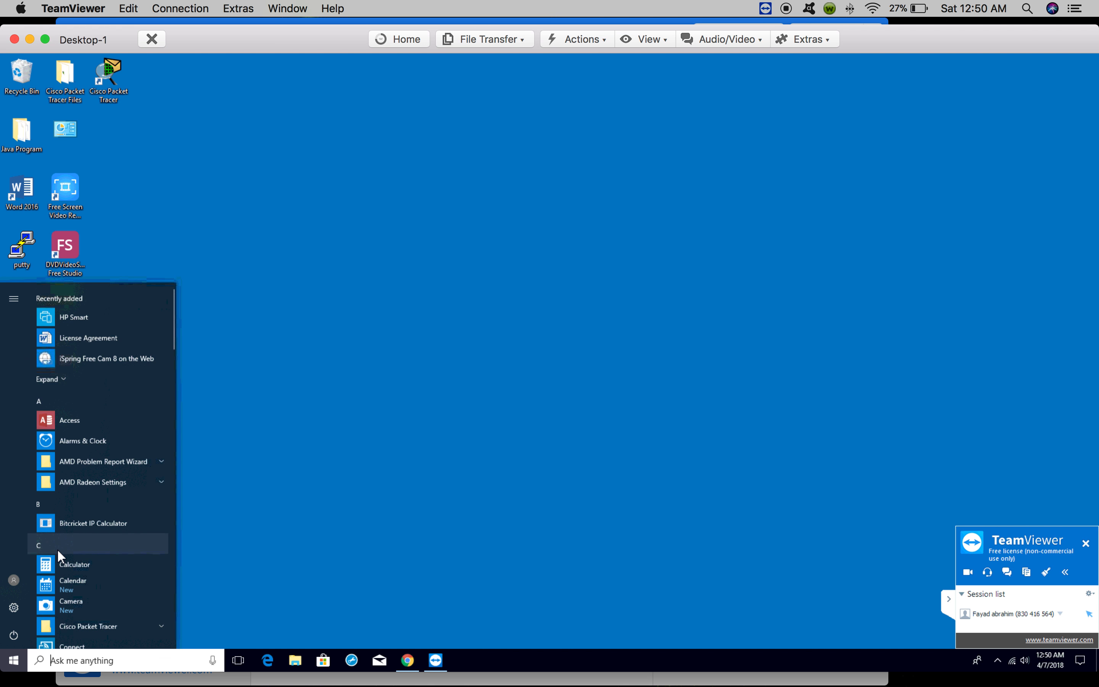
scroll(57, 549, "down", 5)
scroll(58, 551, "down", 10)
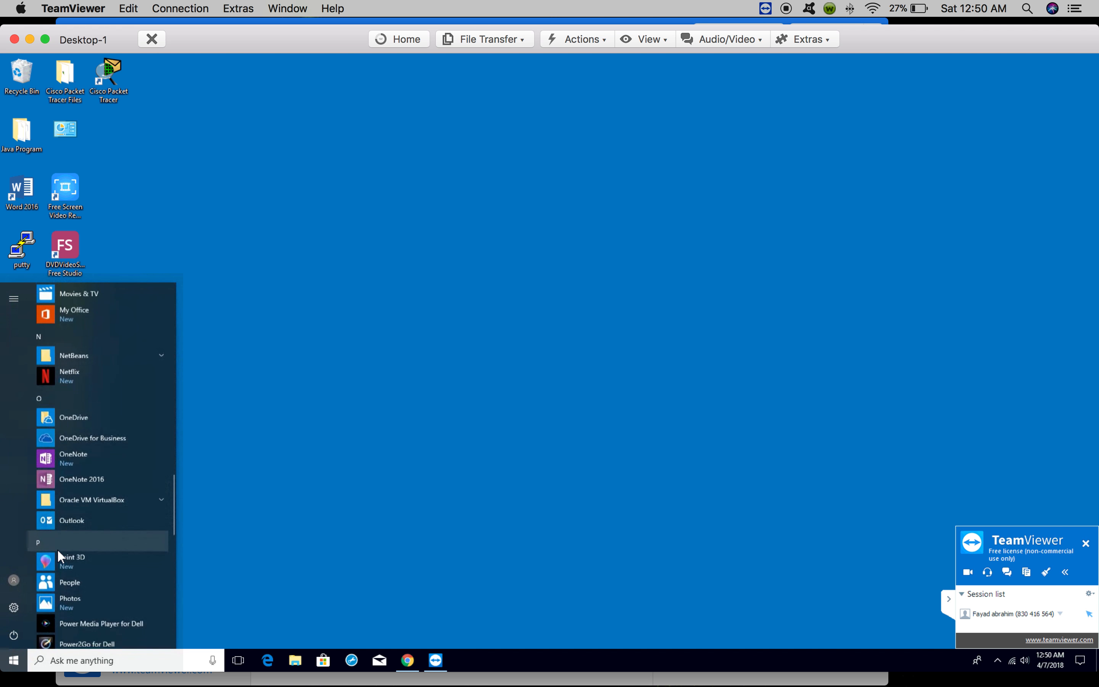